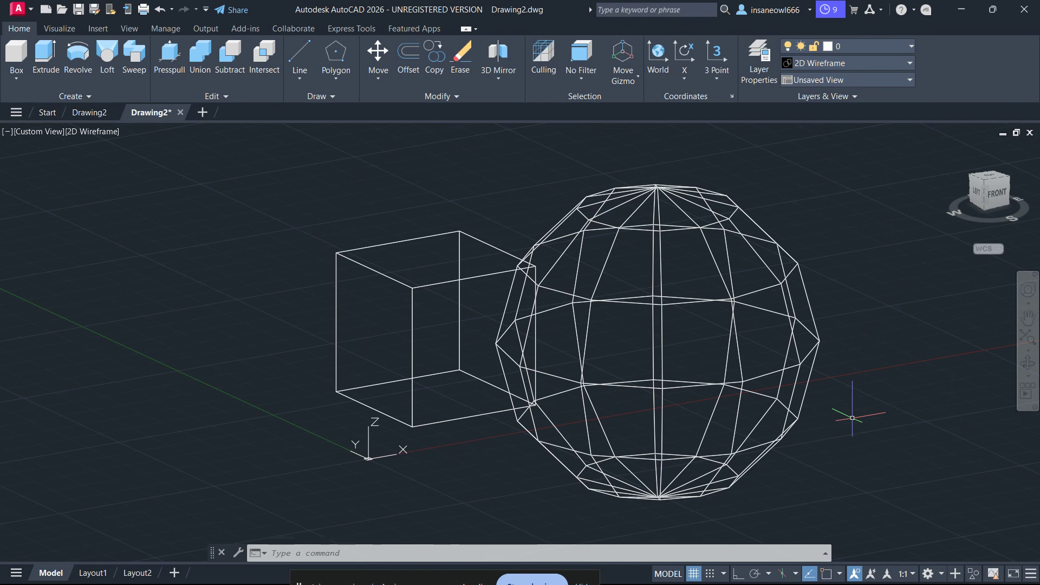
# Try to grip-stretch the front top corner of the wireframe box.
pyautogui.click(491, 467)
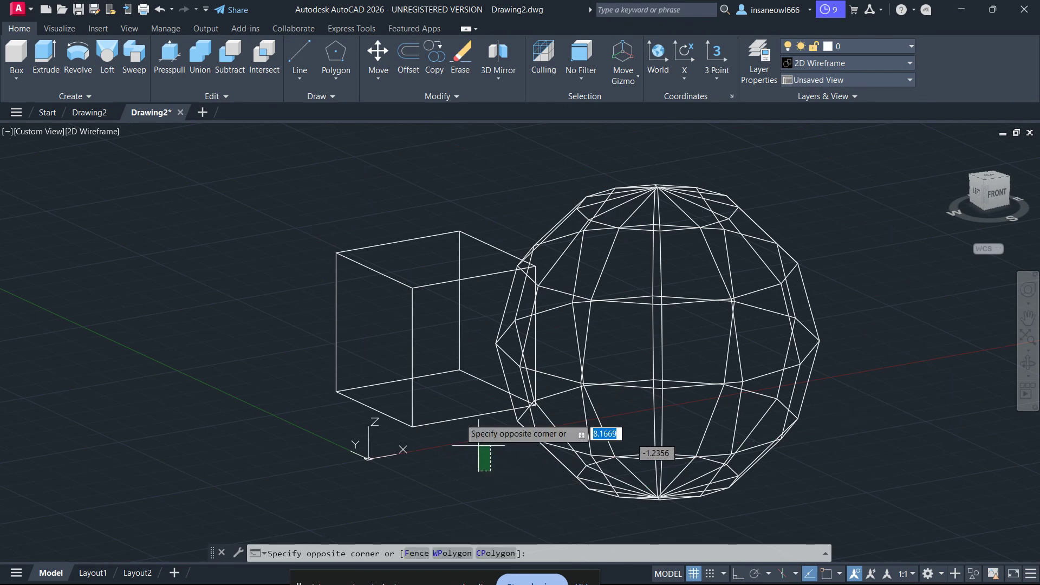
pyautogui.click(255, 175)
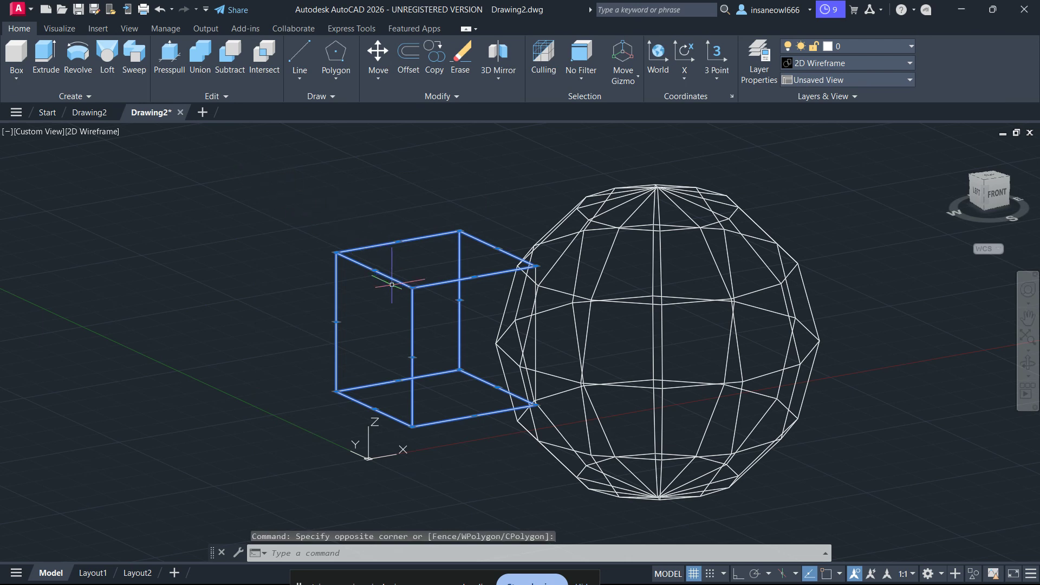
pyautogui.click(412, 287)
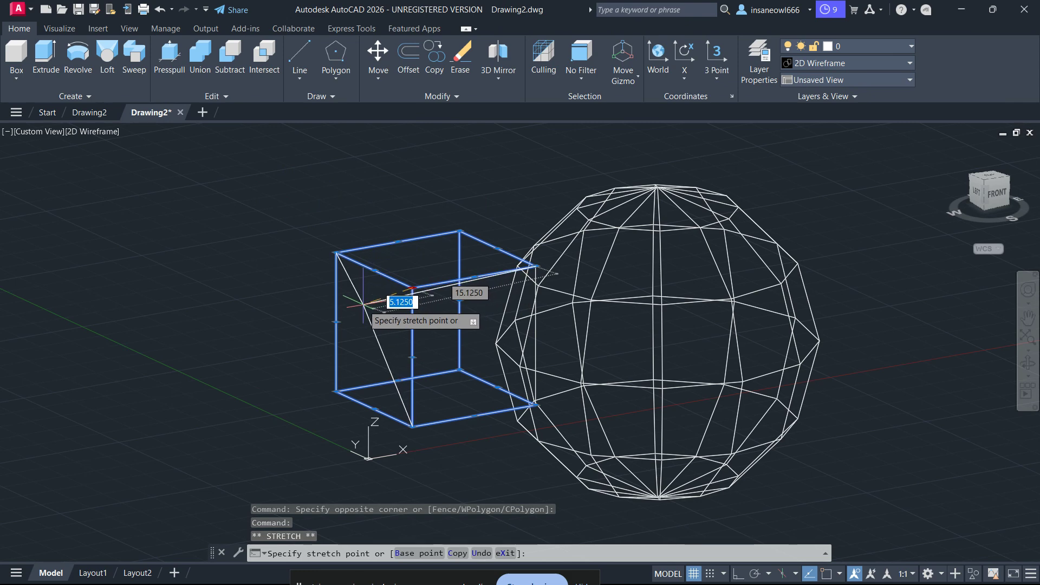
pyautogui.click(415, 288)
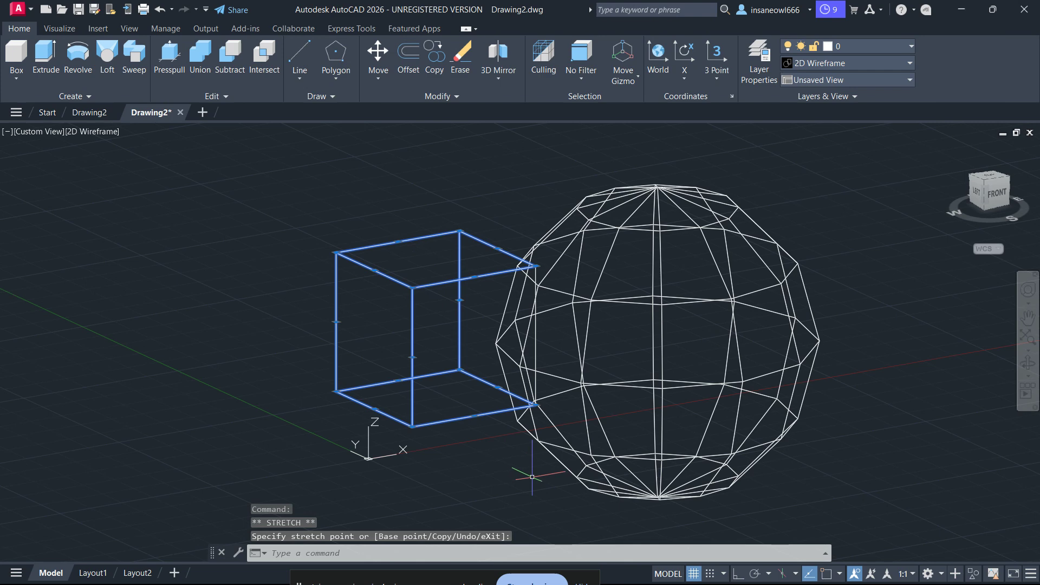
pyautogui.keyDown('shift'); pyautogui.moveTo(531, 478); pyautogui.dragTo(518, 455, button='middle'); pyautogui.keyUp('shift')
pyautogui.press('Escape')
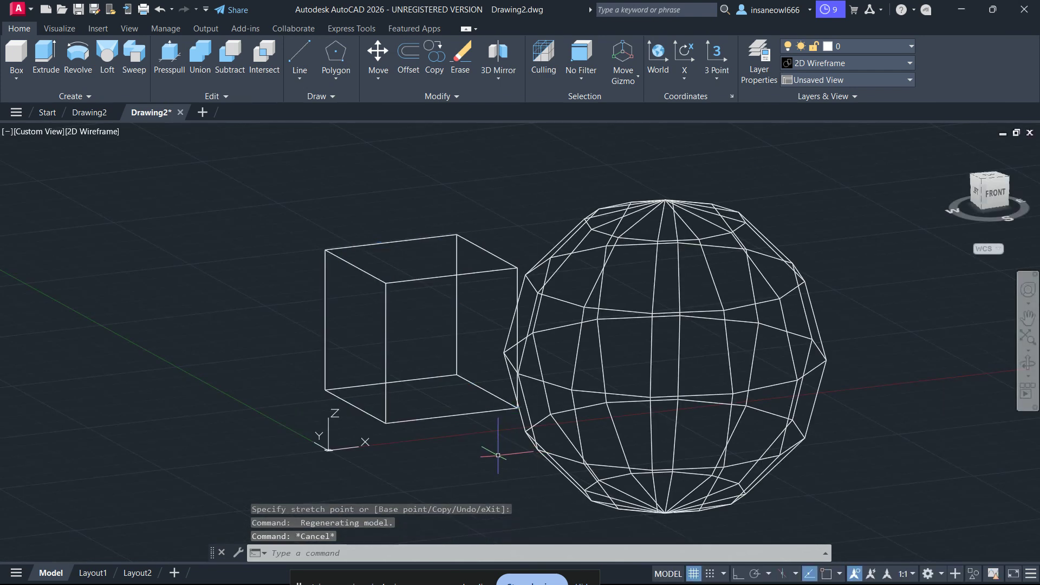
# Try to grip-stretch the box's front top corner with the box and the sphere's nearest edges selected together.
pyautogui.click(531, 475)
pyautogui.click(302, 214)
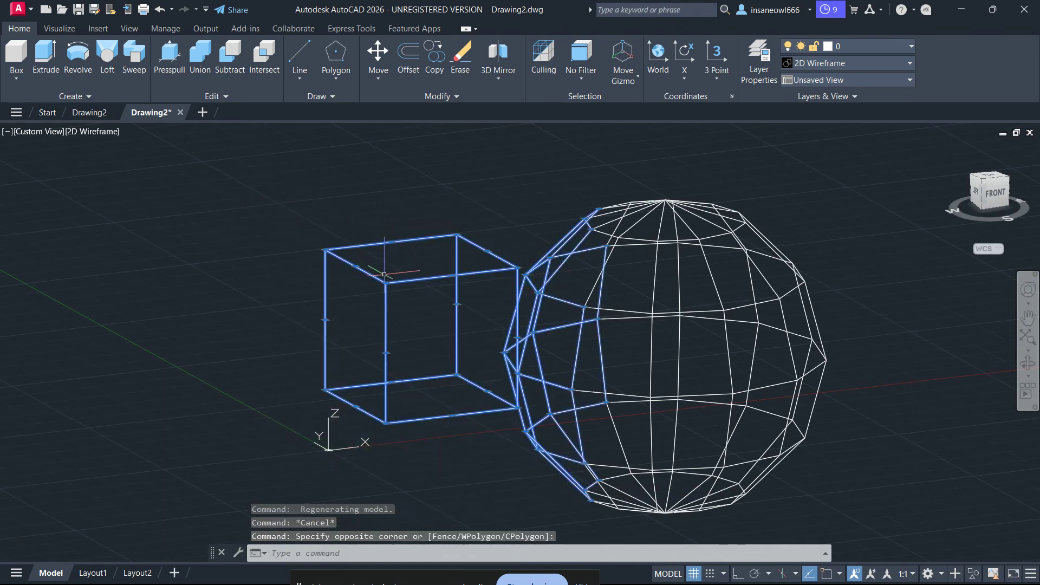
pyautogui.click(386, 283)
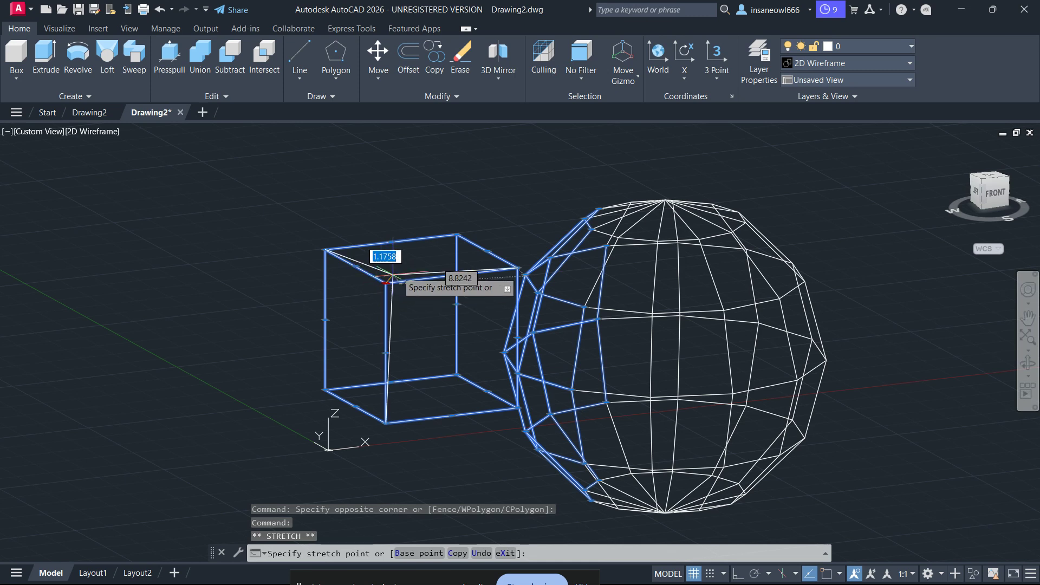
pyautogui.press('Escape')
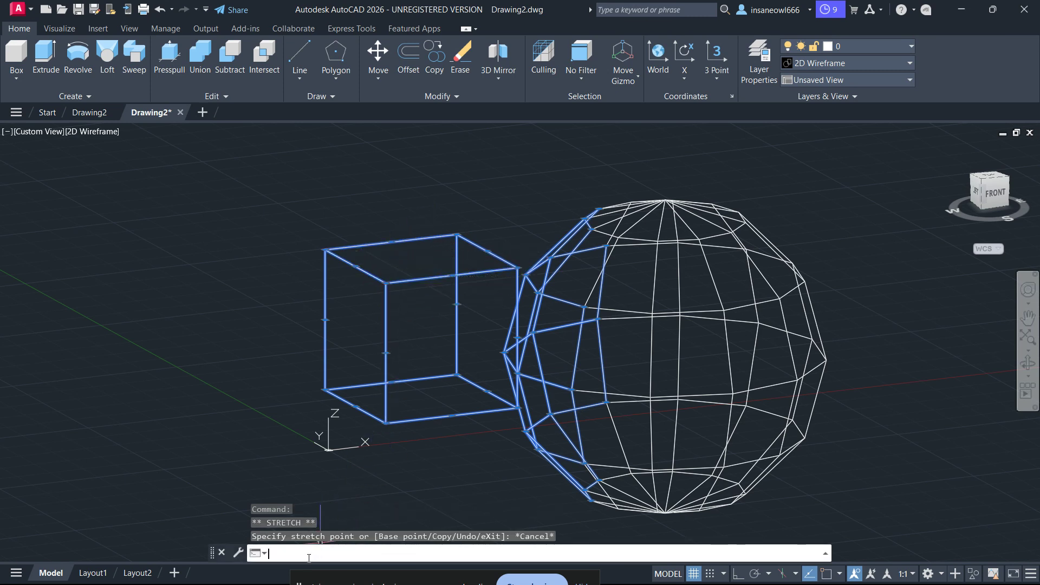
# Start SOLIDEDIT with the Body Clean option, then cancel the command without picking a solid.
pyautogui.write('solids edit')
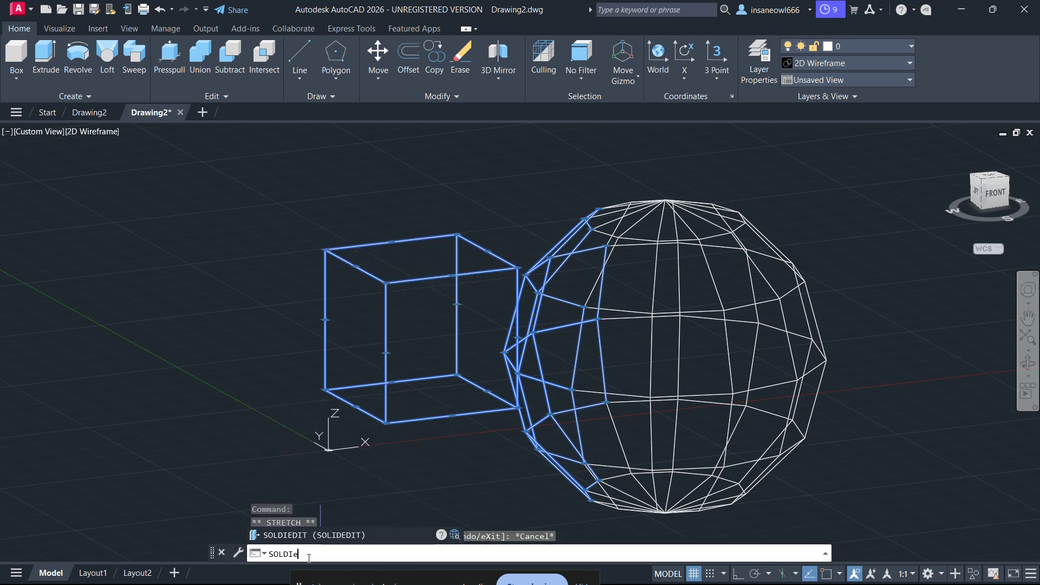
pyautogui.press('Return')
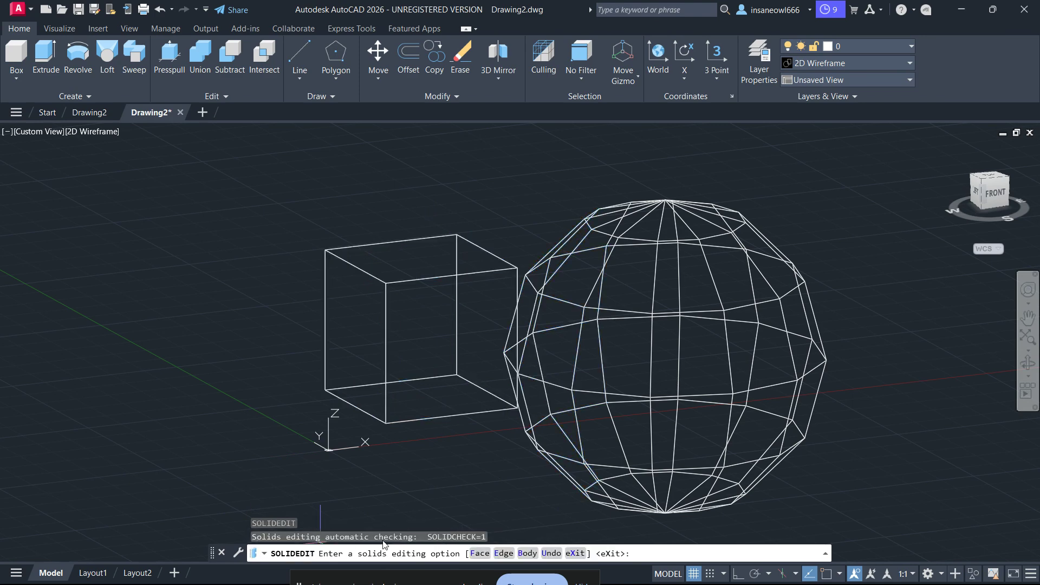
pyautogui.click(532, 553)
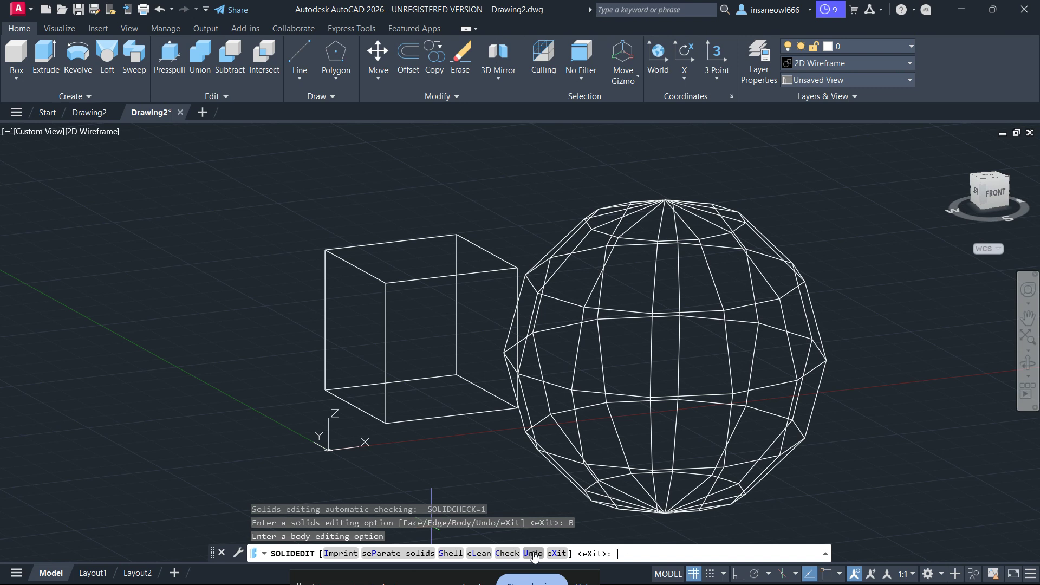
pyautogui.click(485, 555)
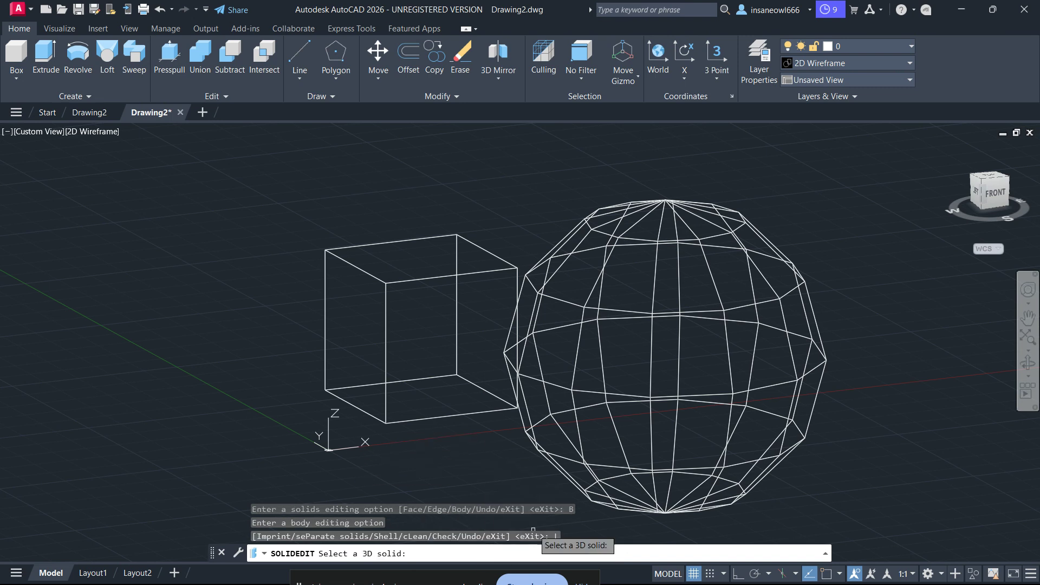
pyautogui.press('Escape')
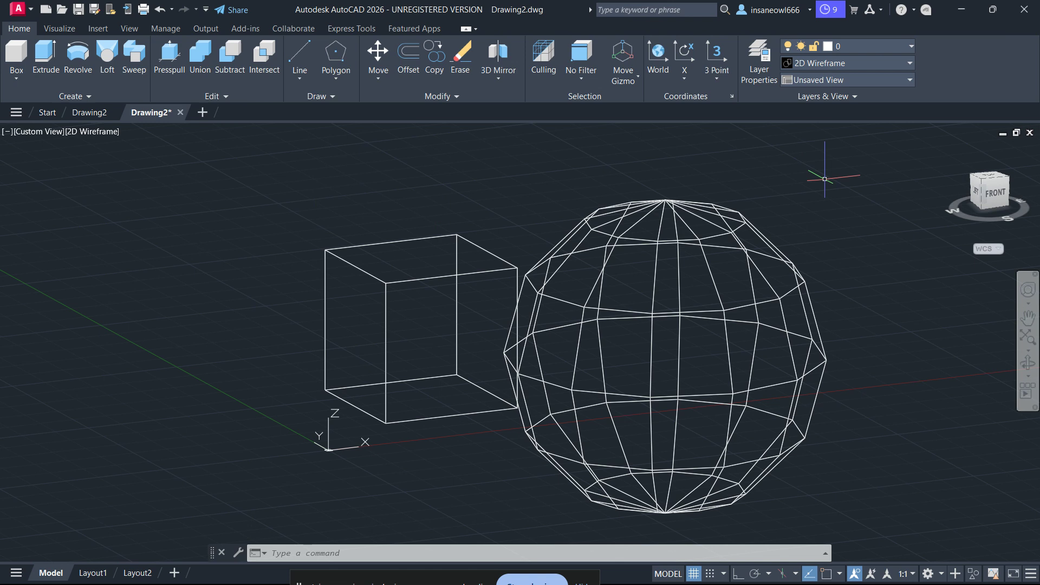
# Start SOLIDEDIT with the Body Check option, then cancel the command without picking a solid.
pyautogui.click(358, 553)
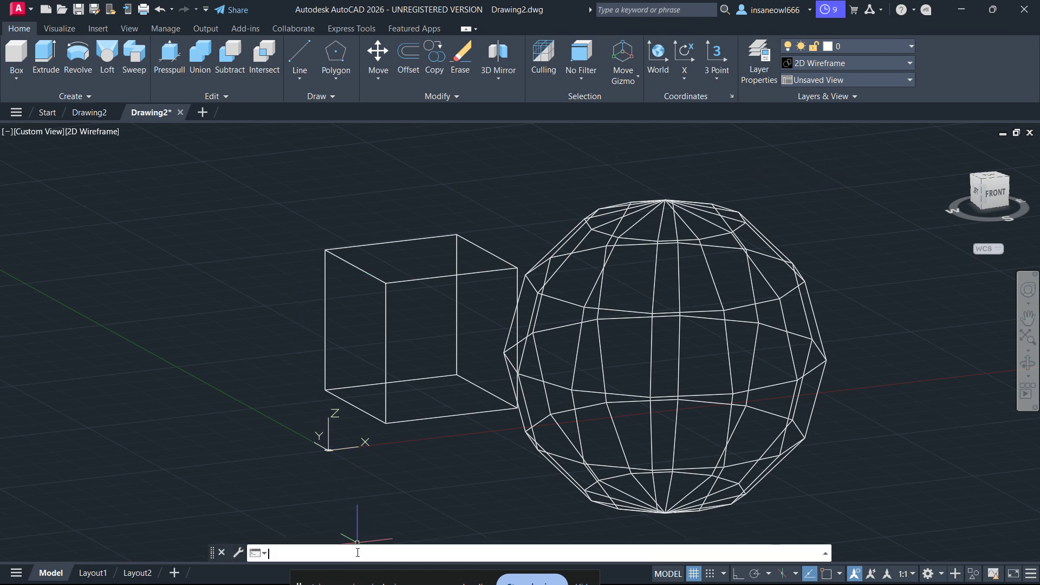
pyautogui.write('soldie')
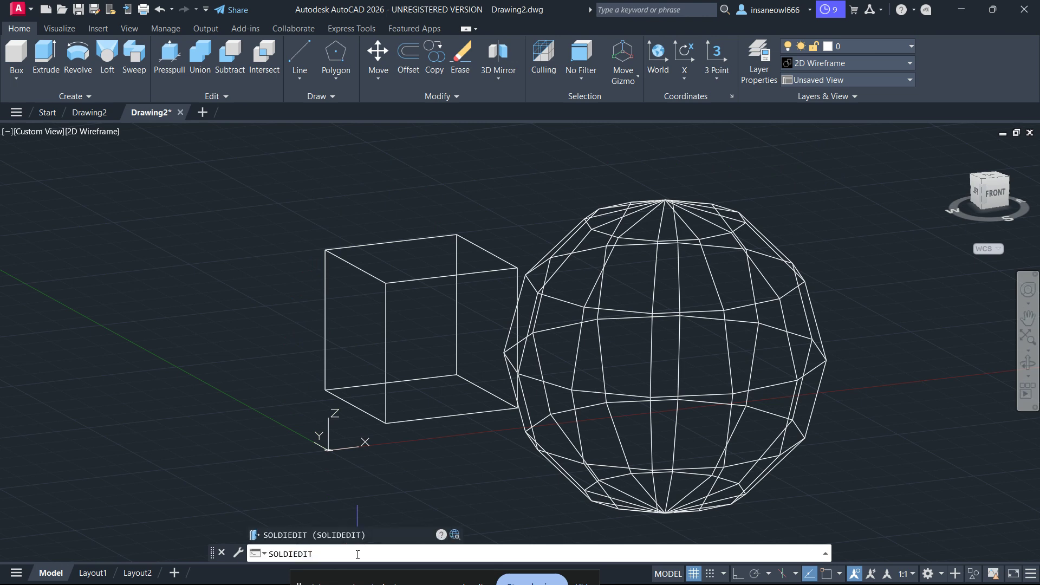
pyautogui.write('dit')
pyautogui.press('Return')
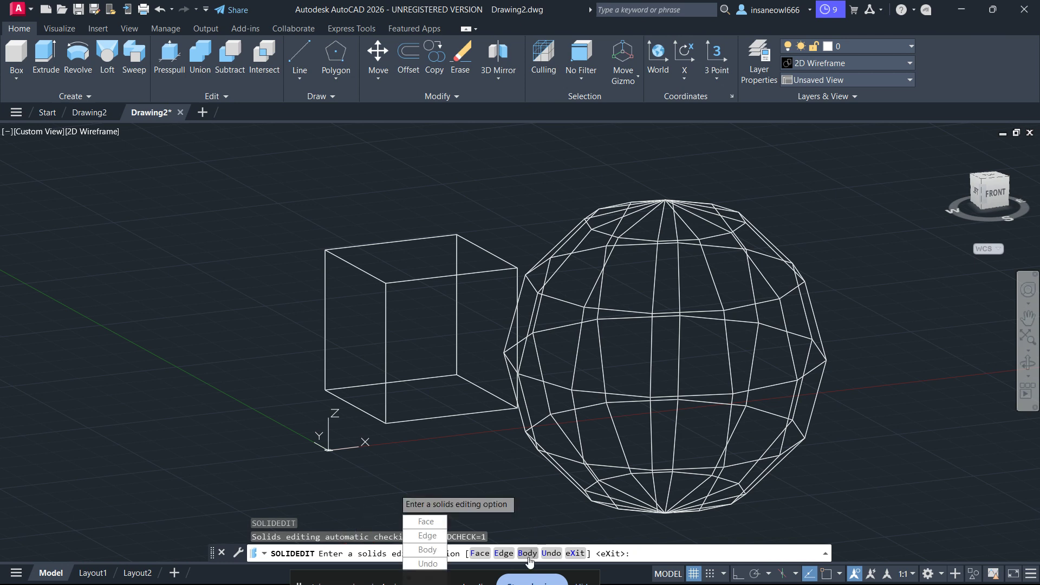
pyautogui.click(529, 555)
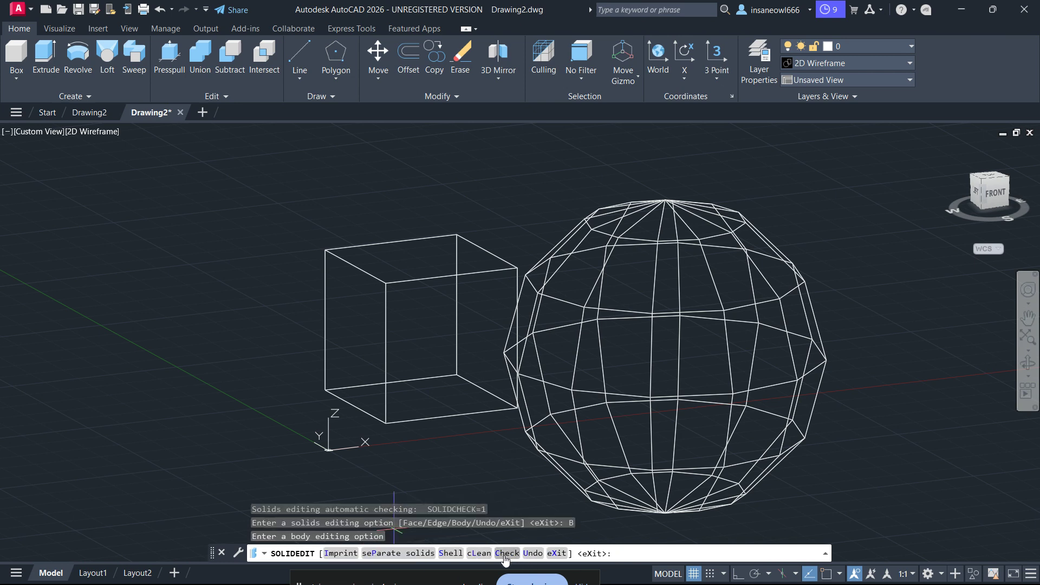
pyautogui.click(506, 554)
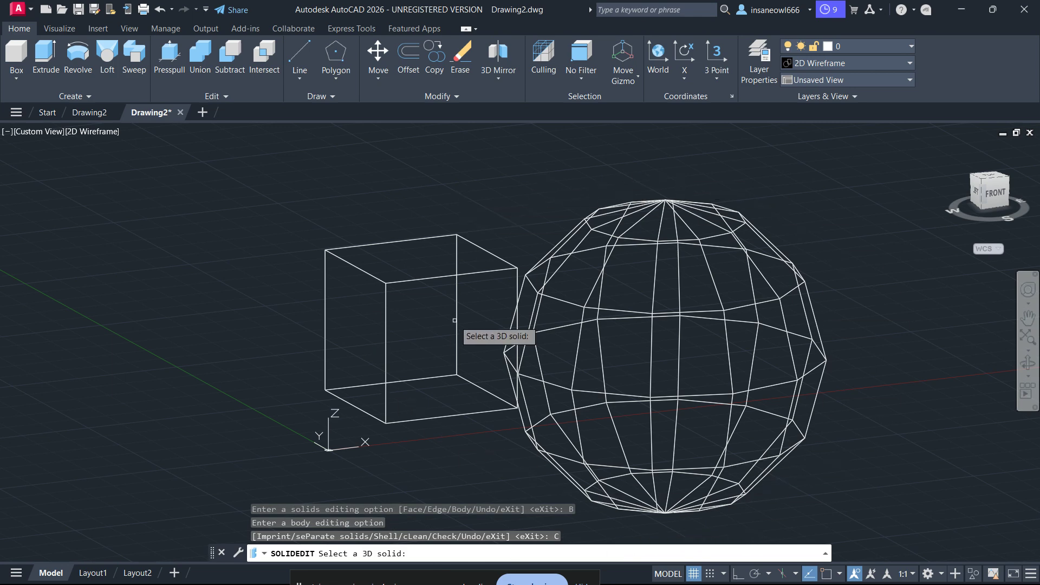
pyautogui.press('Escape')
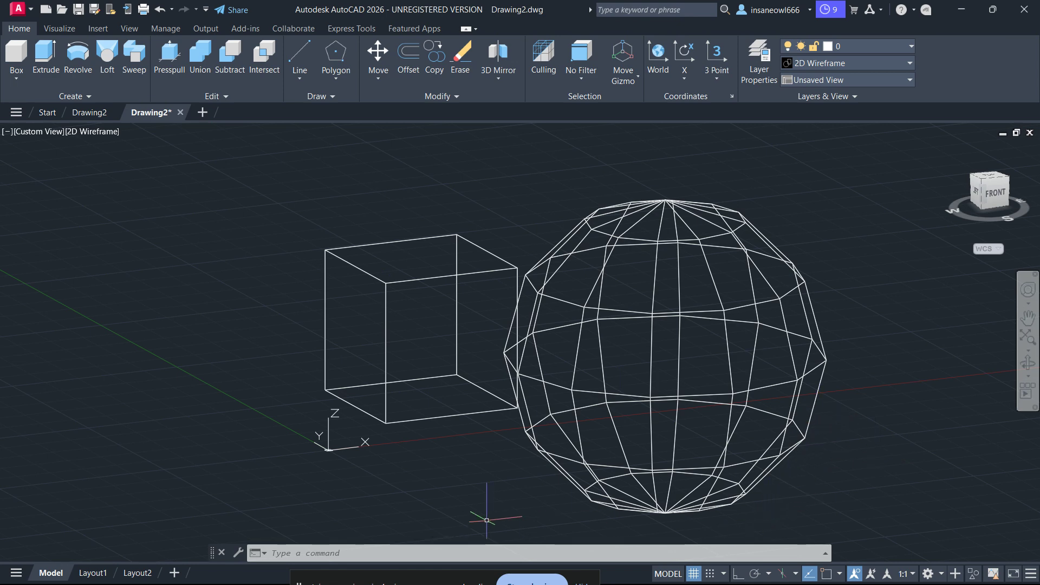
# Erase the box's edges with a crossing selection and undo the erasure.
pyautogui.click(486, 500)
pyautogui.click(280, 174)
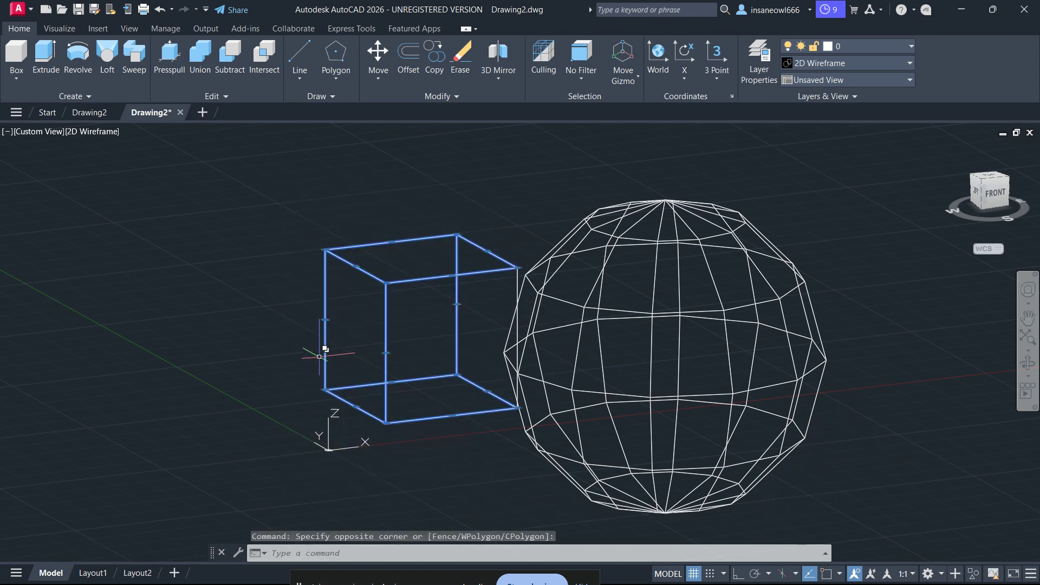
pyautogui.press('Delete')
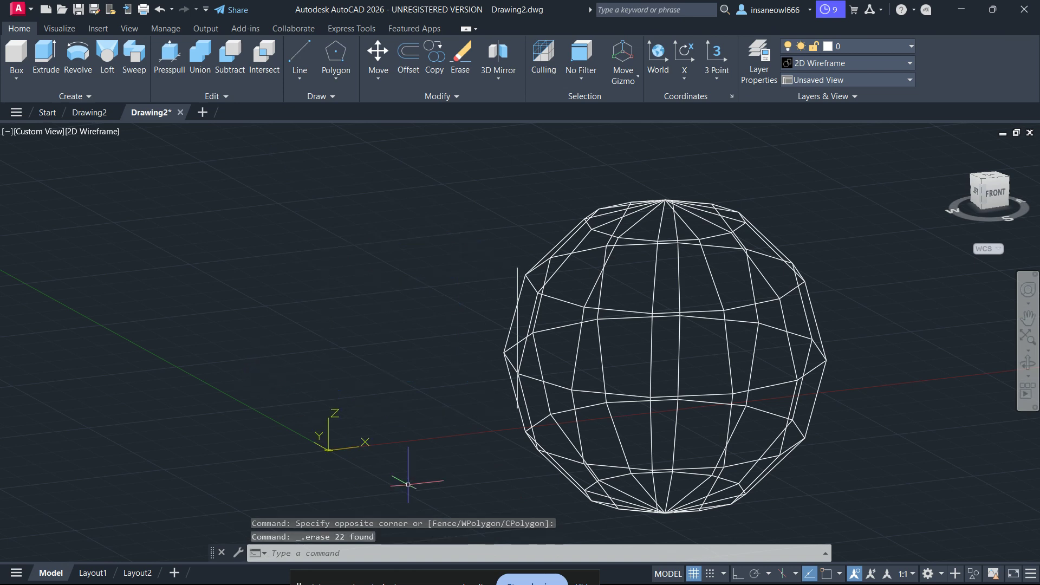
pyautogui.hotkey('ctrl', 'z')
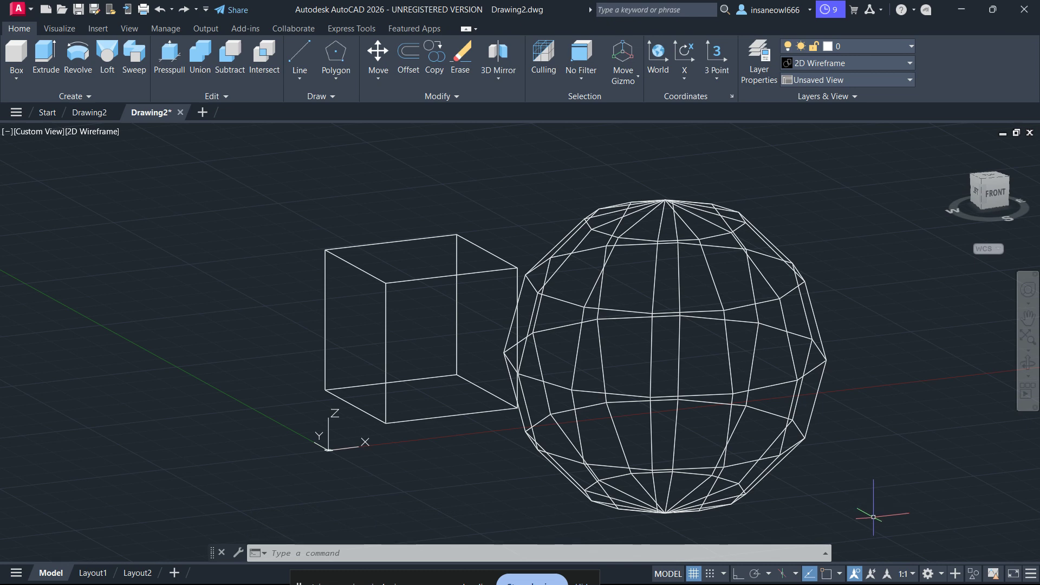
# Enlarge the box and sphere together with Scale, using a base point just outside the sphere and a freehand scale factor.
pyautogui.click(877, 531)
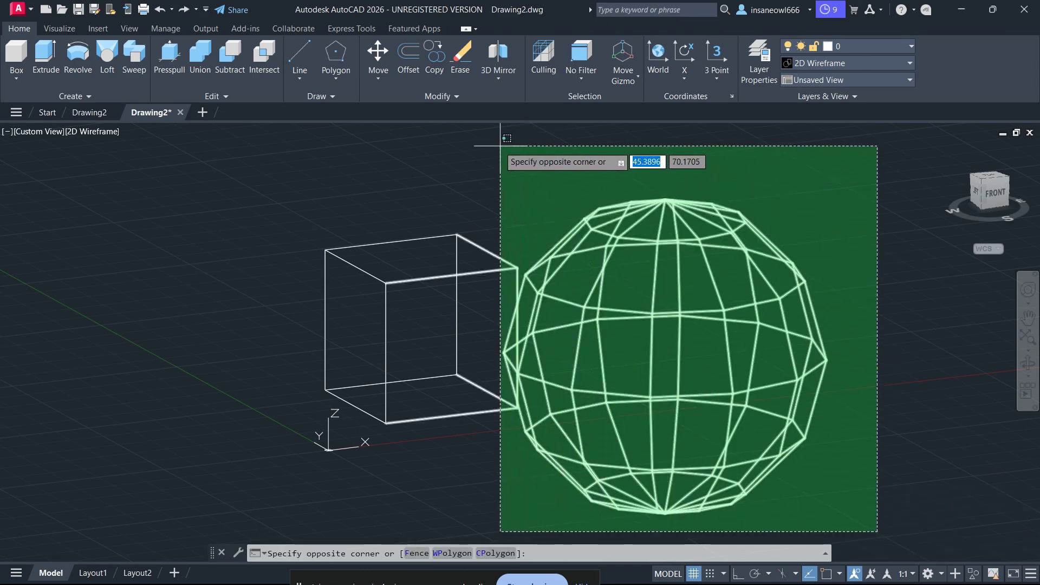
pyautogui.click(272, 131)
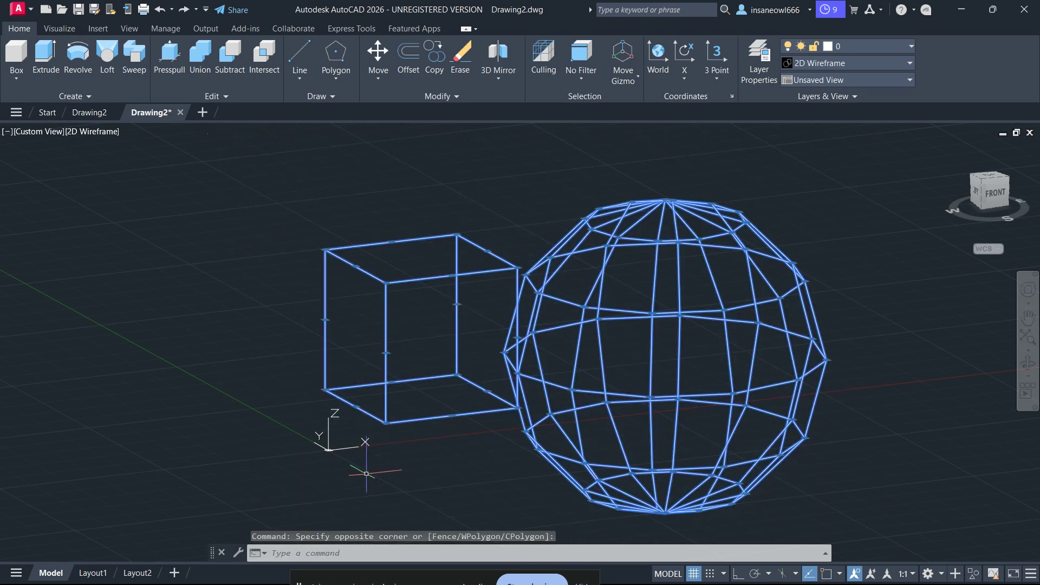
pyautogui.write('scale')
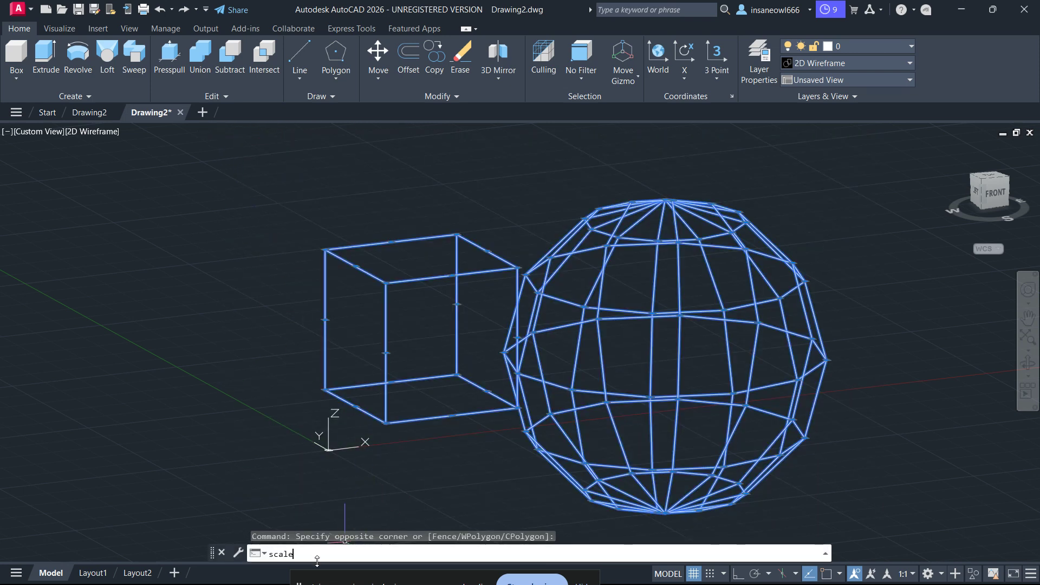
pyautogui.press('Return')
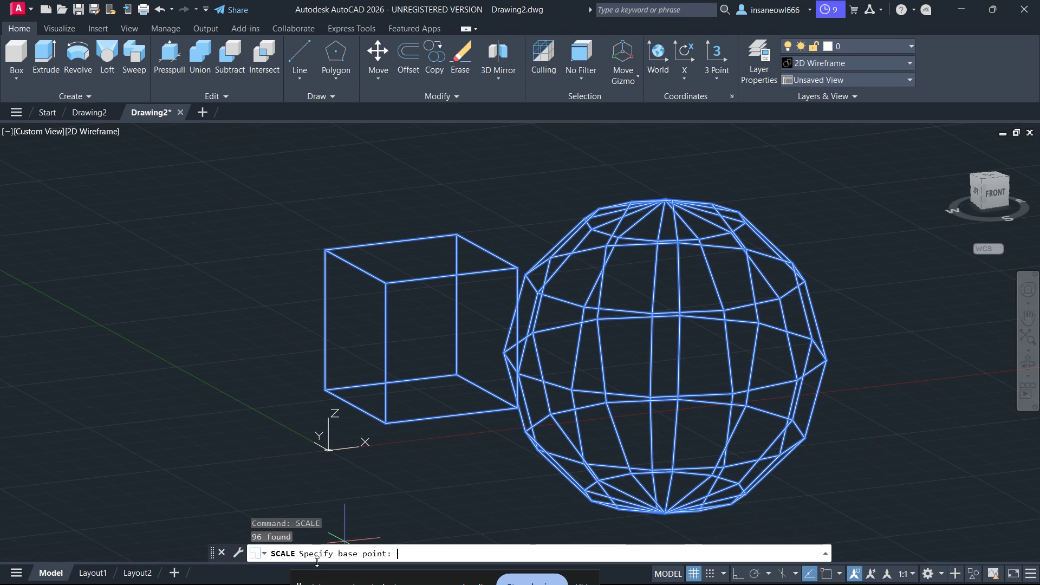
pyautogui.click(828, 277)
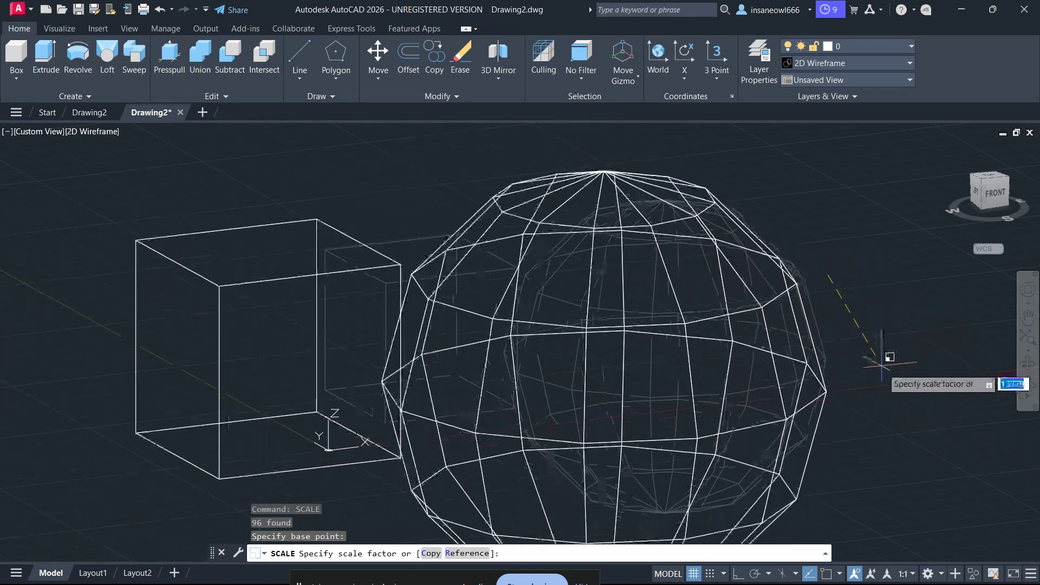
pyautogui.click(921, 398)
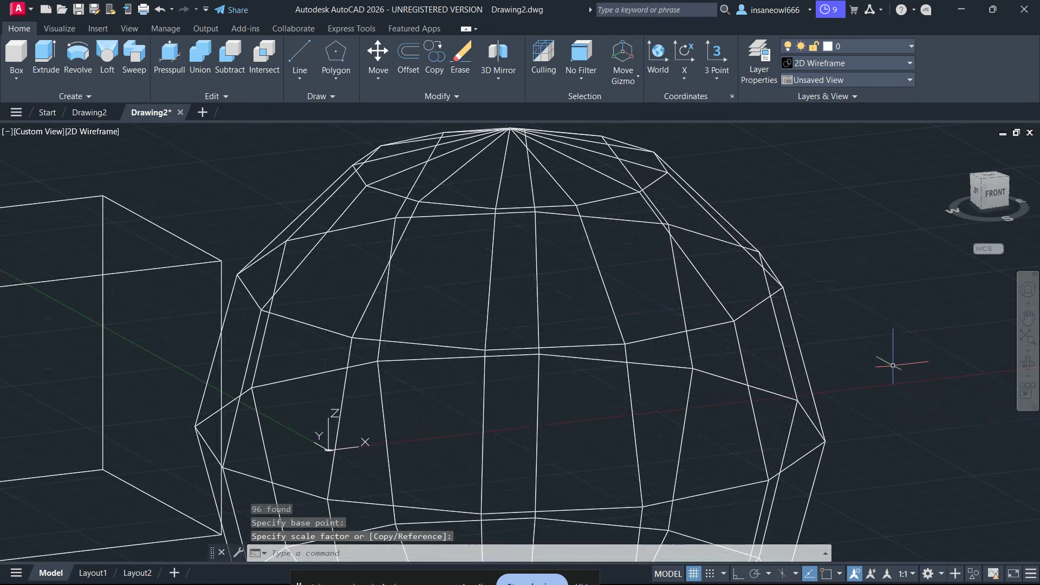
pyautogui.moveTo(842, 344); pyautogui.dragTo(849, 338, button='middle')
pyautogui.scroll(-3, 921, 260)
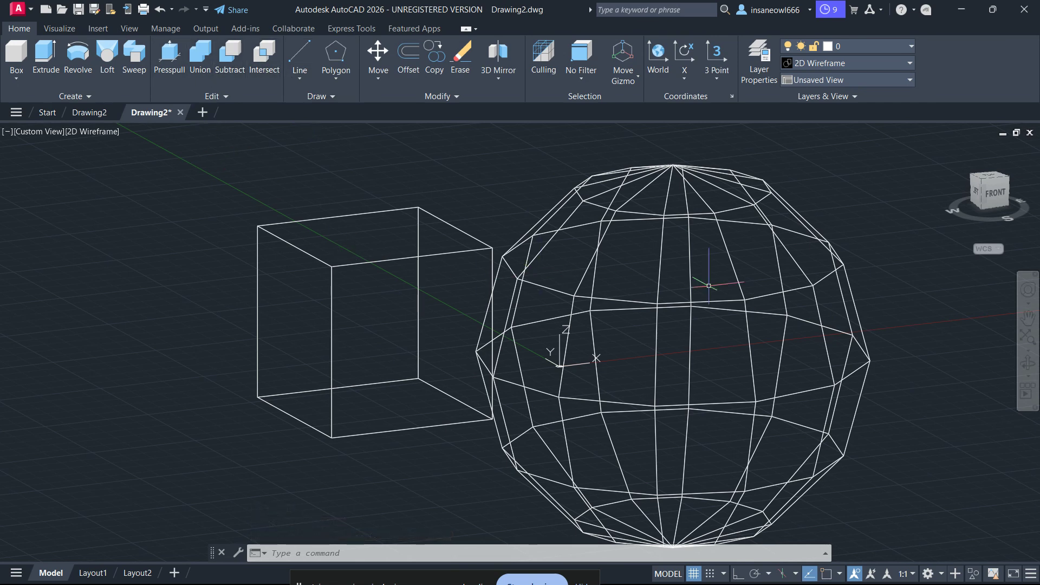
# Undo the scaling of the box and sphere, and the SOLIDEDIT operation before it.
pyautogui.hotkey('ctrl', 'z')
pyautogui.hotkey('ctrl', 'z')
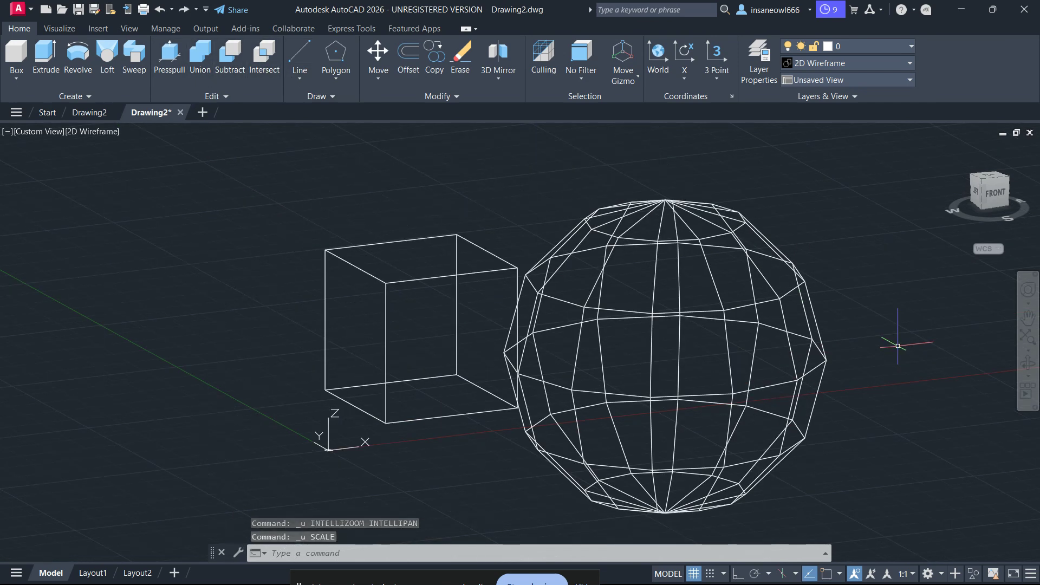
pyautogui.hotkey('ctrl', 'z')
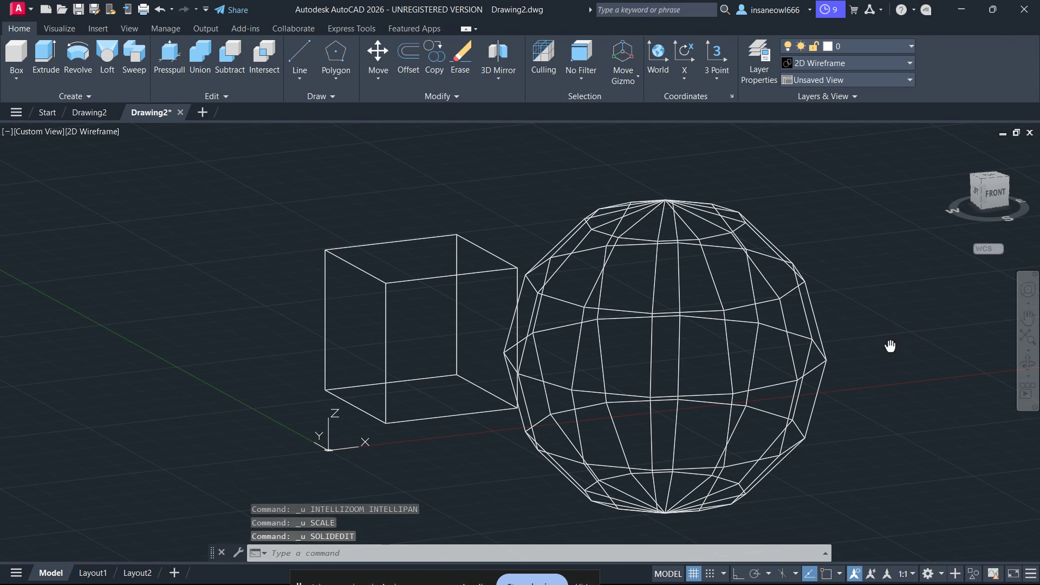
pyautogui.moveTo(889, 344)
pyautogui.keyDown('shift'); pyautogui.mouseDown(button='middle')
pyautogui.moveTo(866, 373)
pyautogui.moveTo(810, 367)
pyautogui.moveTo(823, 362)
pyautogui.moveTo(818, 376)
pyautogui.moveTo(811, 363)
pyautogui.mouseUp(button='middle'); pyautogui.keyUp('shift')
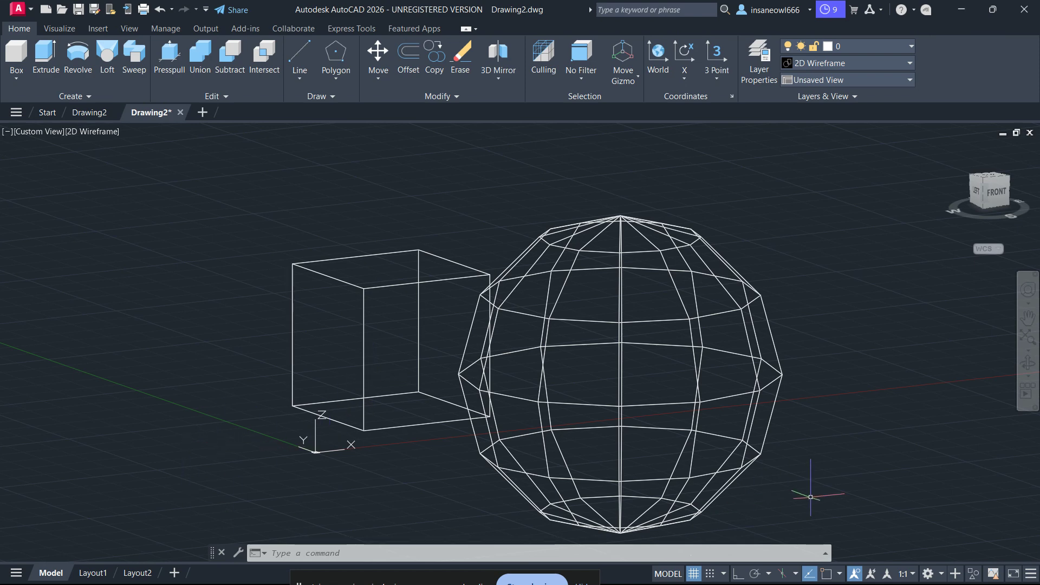
pyautogui.click(860, 533)
pyautogui.click(206, 162)
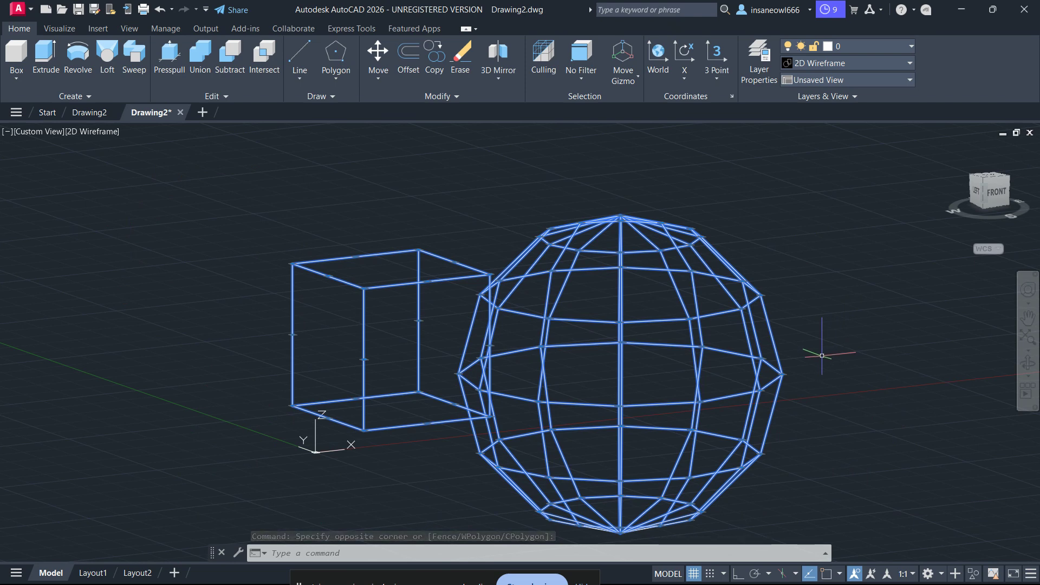
pyautogui.press('Escape')
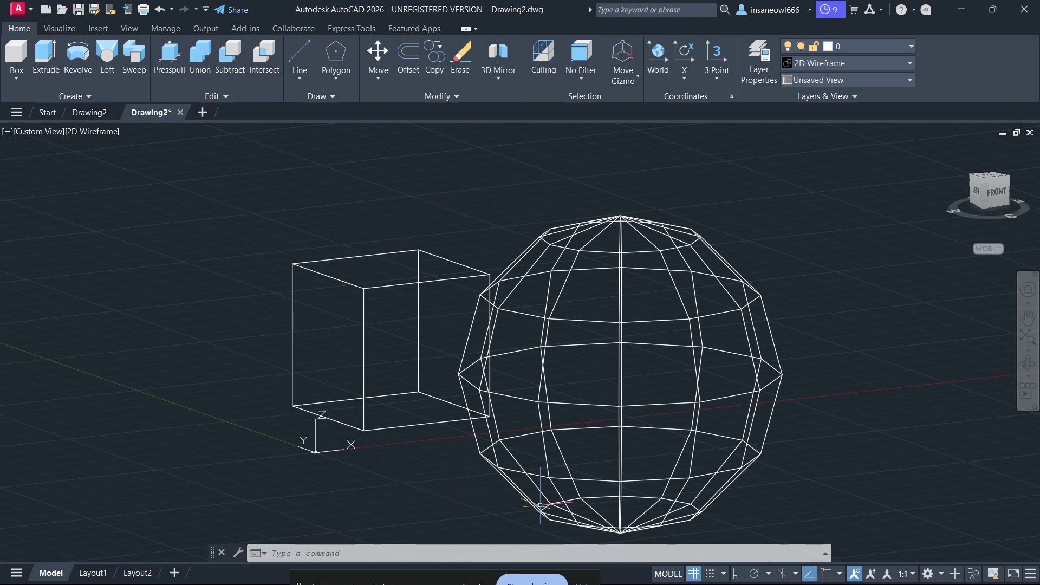
pyautogui.click(779, 523)
pyautogui.click(271, 182)
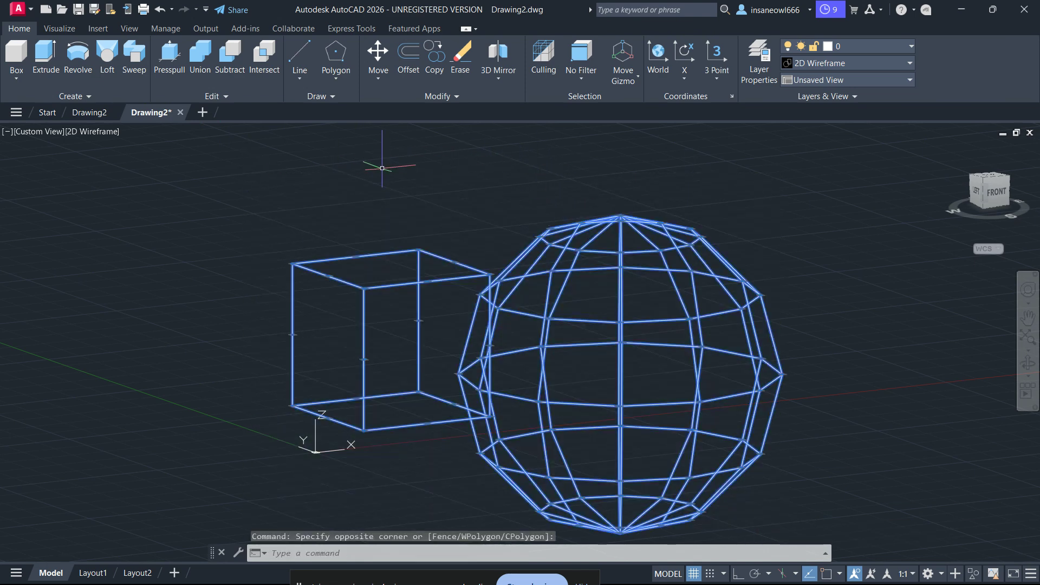
pyautogui.press('Escape')
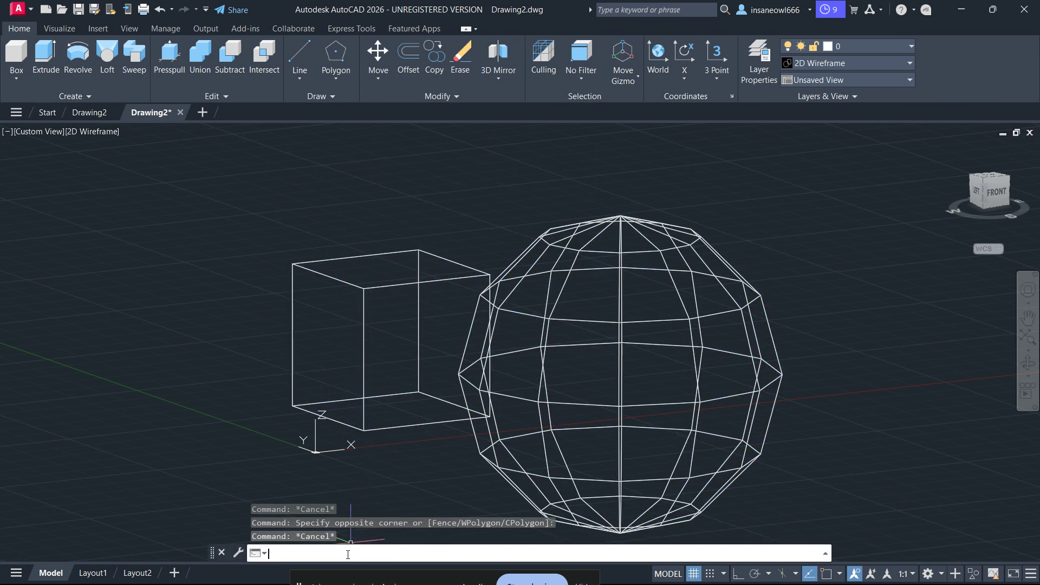
# Start SOLIDEDIT up to its Body editing options, then cancel without choosing one.
pyautogui.write('soldiedi')
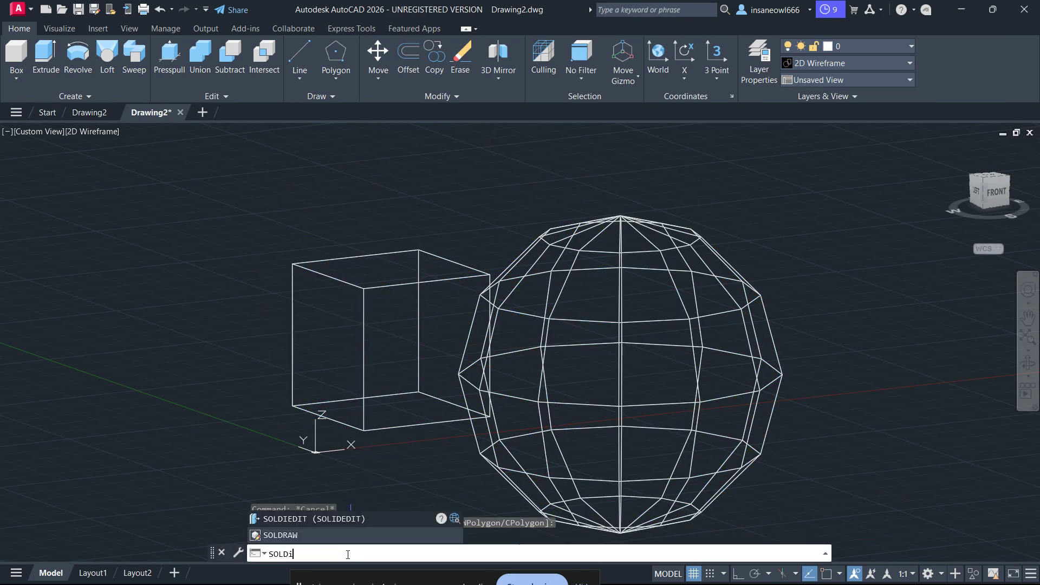
pyautogui.press('Return')
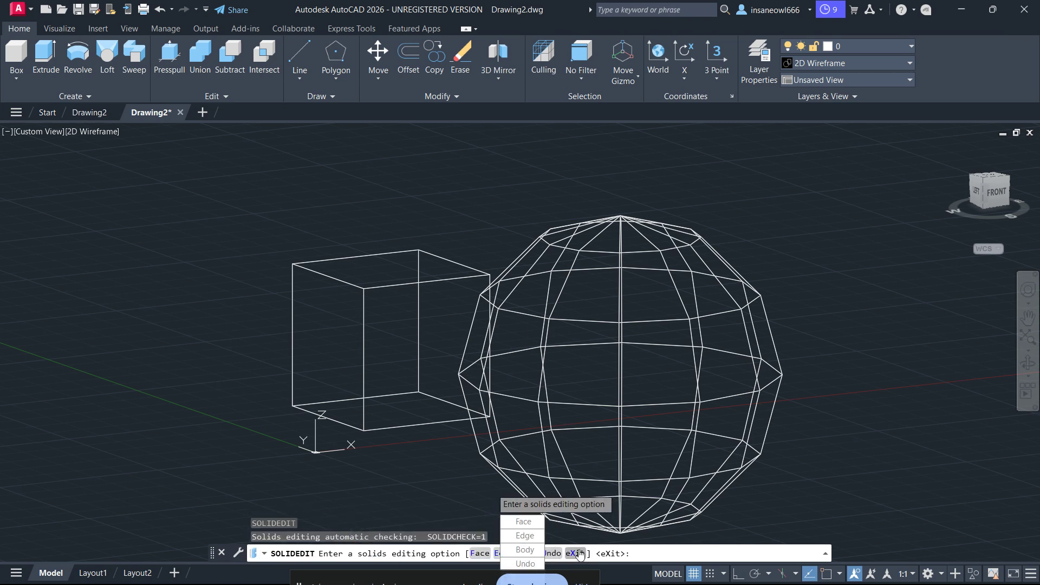
pyautogui.click(526, 550)
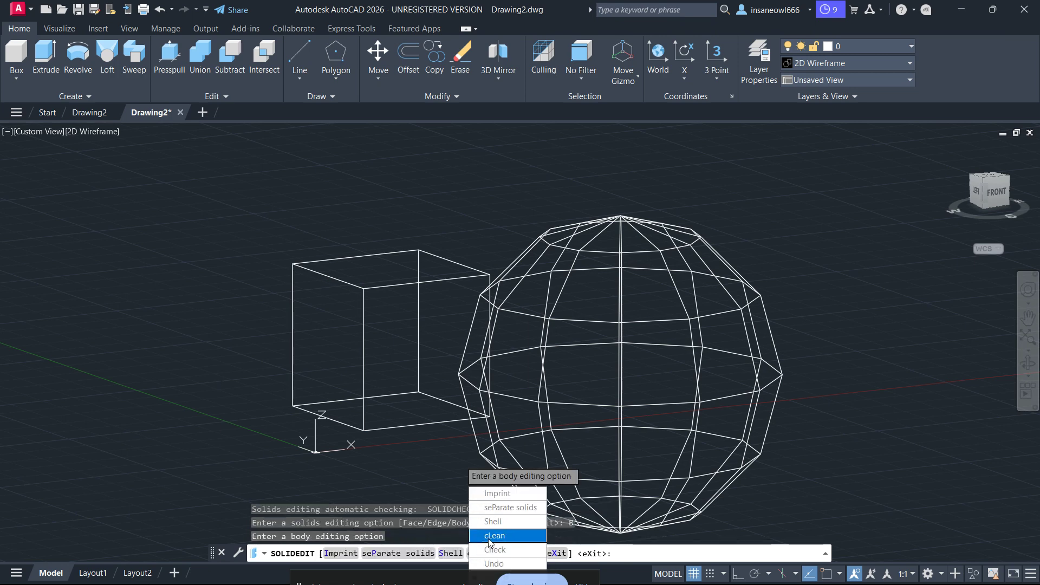
pyautogui.press('Escape')
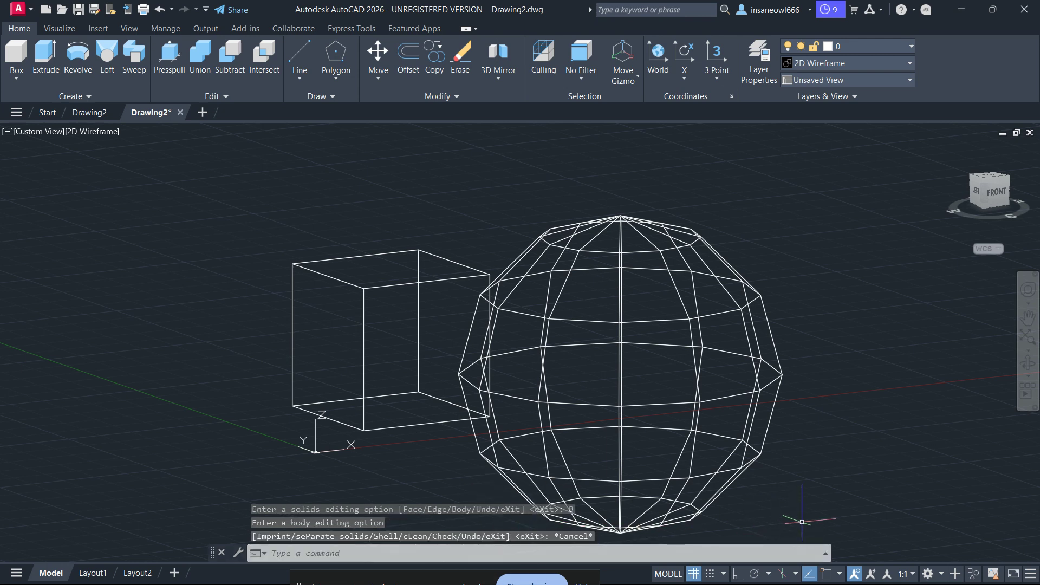